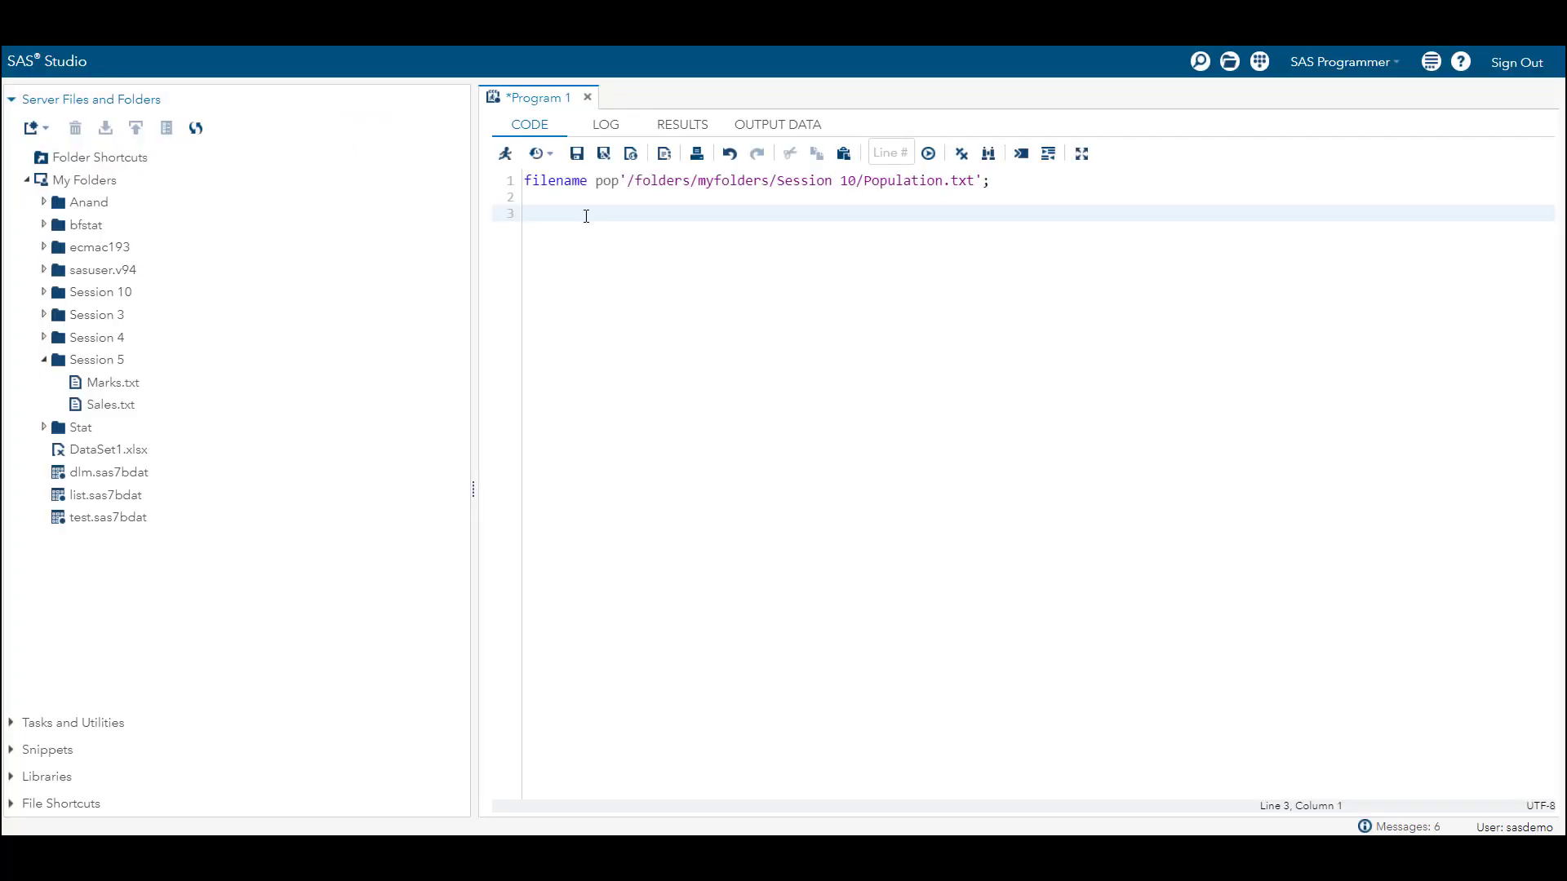
type("data tes")
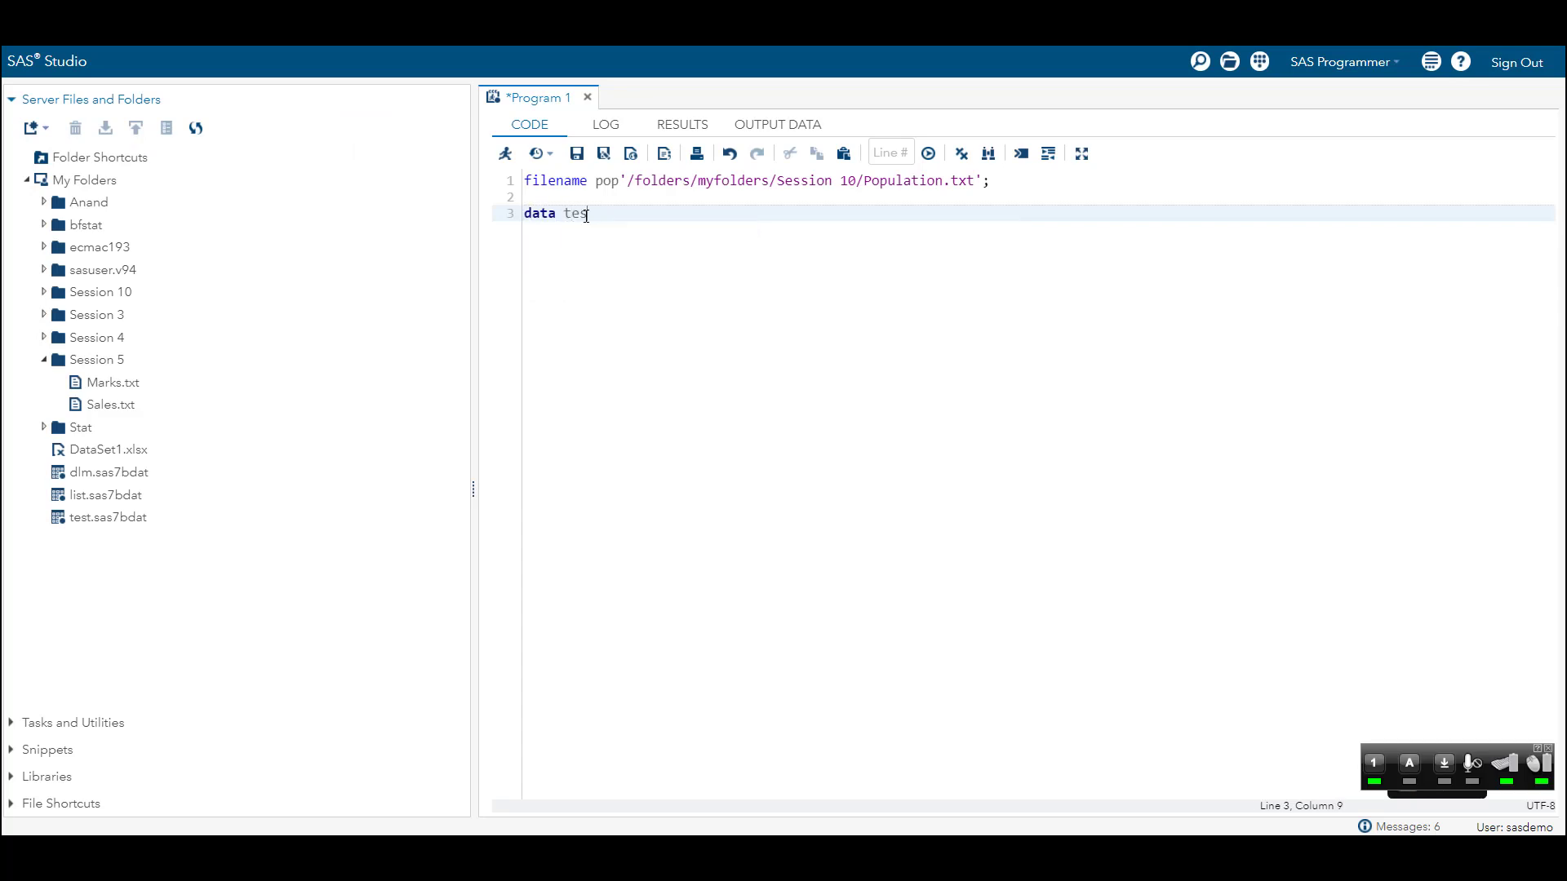
type("t;")
key("Return")
type("infile pop;")
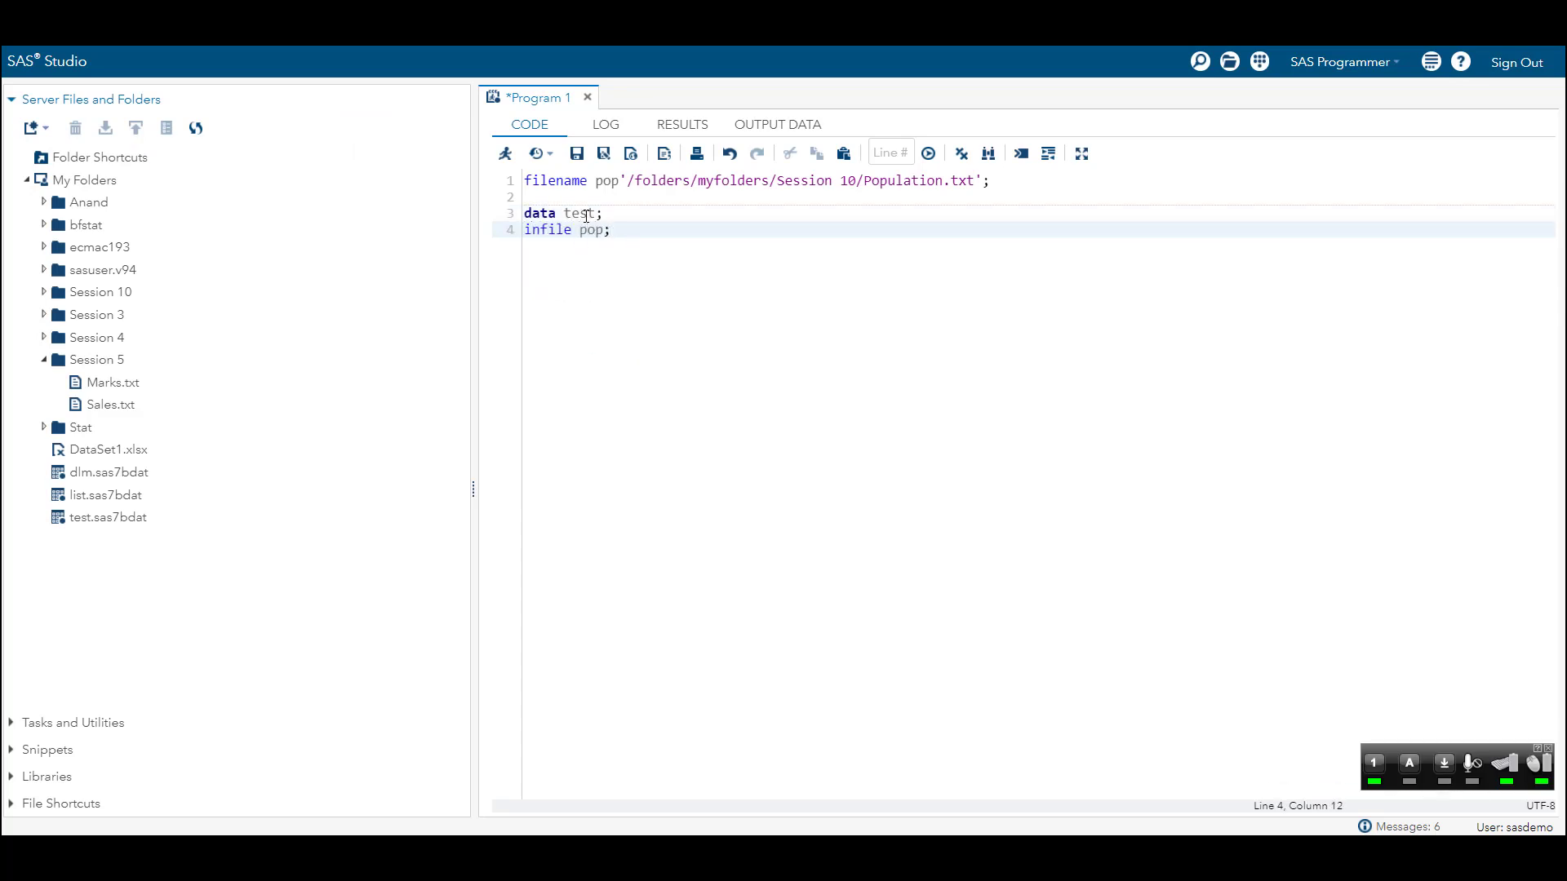
key("Return")
type("input City ")
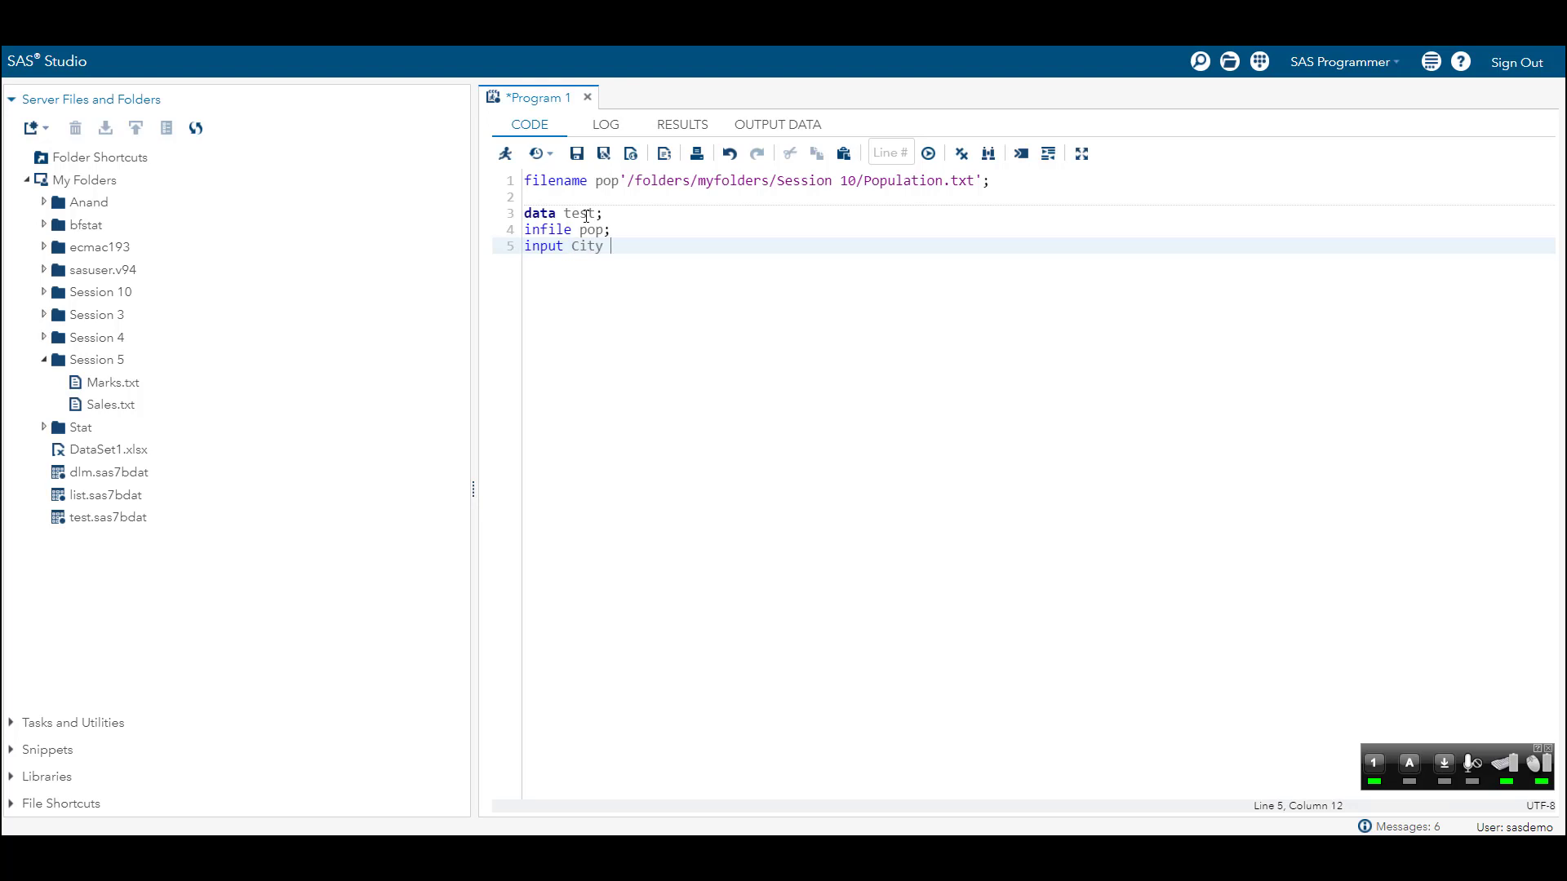
type("$1-13")
key("alt+Tab")
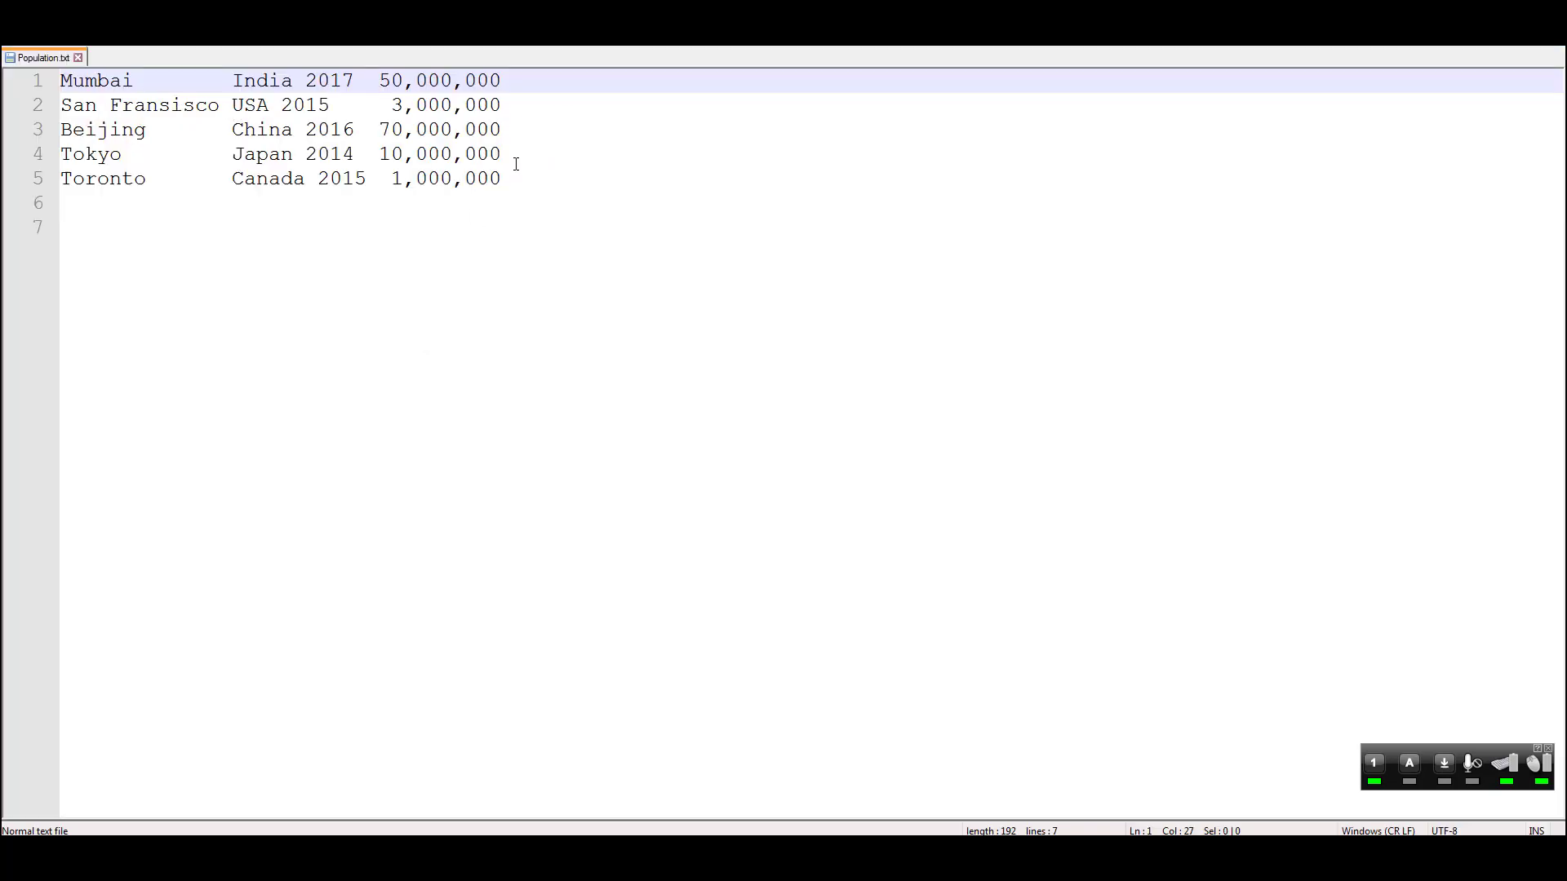
key("alt+Tab")
type("Country Year")
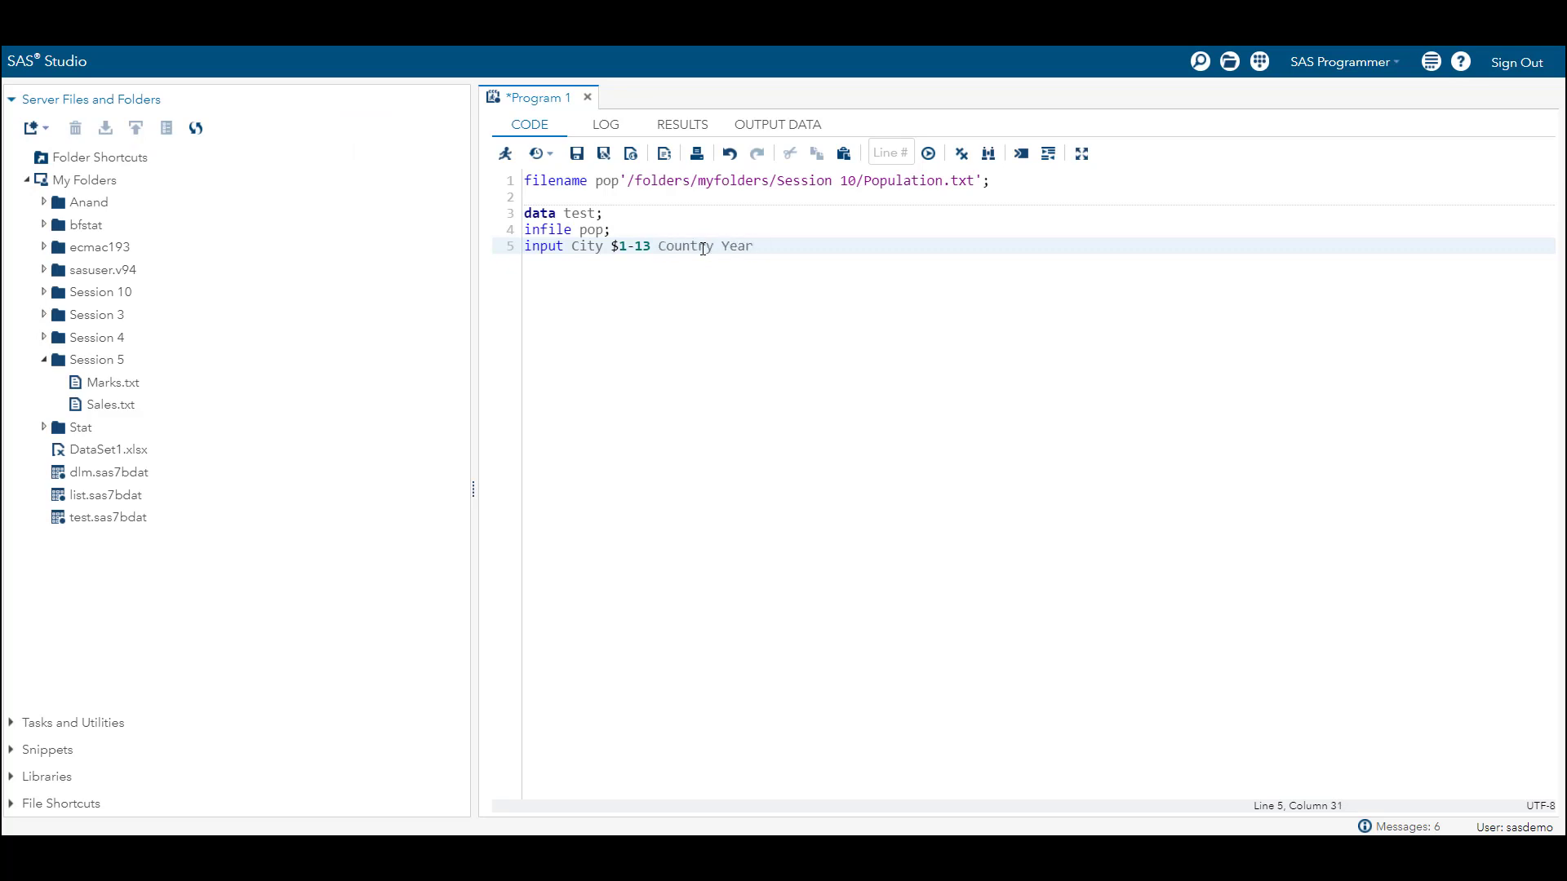
key("alt+Tab")
key("alt+Tab")
type("@27")
type(" Population")
type(" Comma9.;")
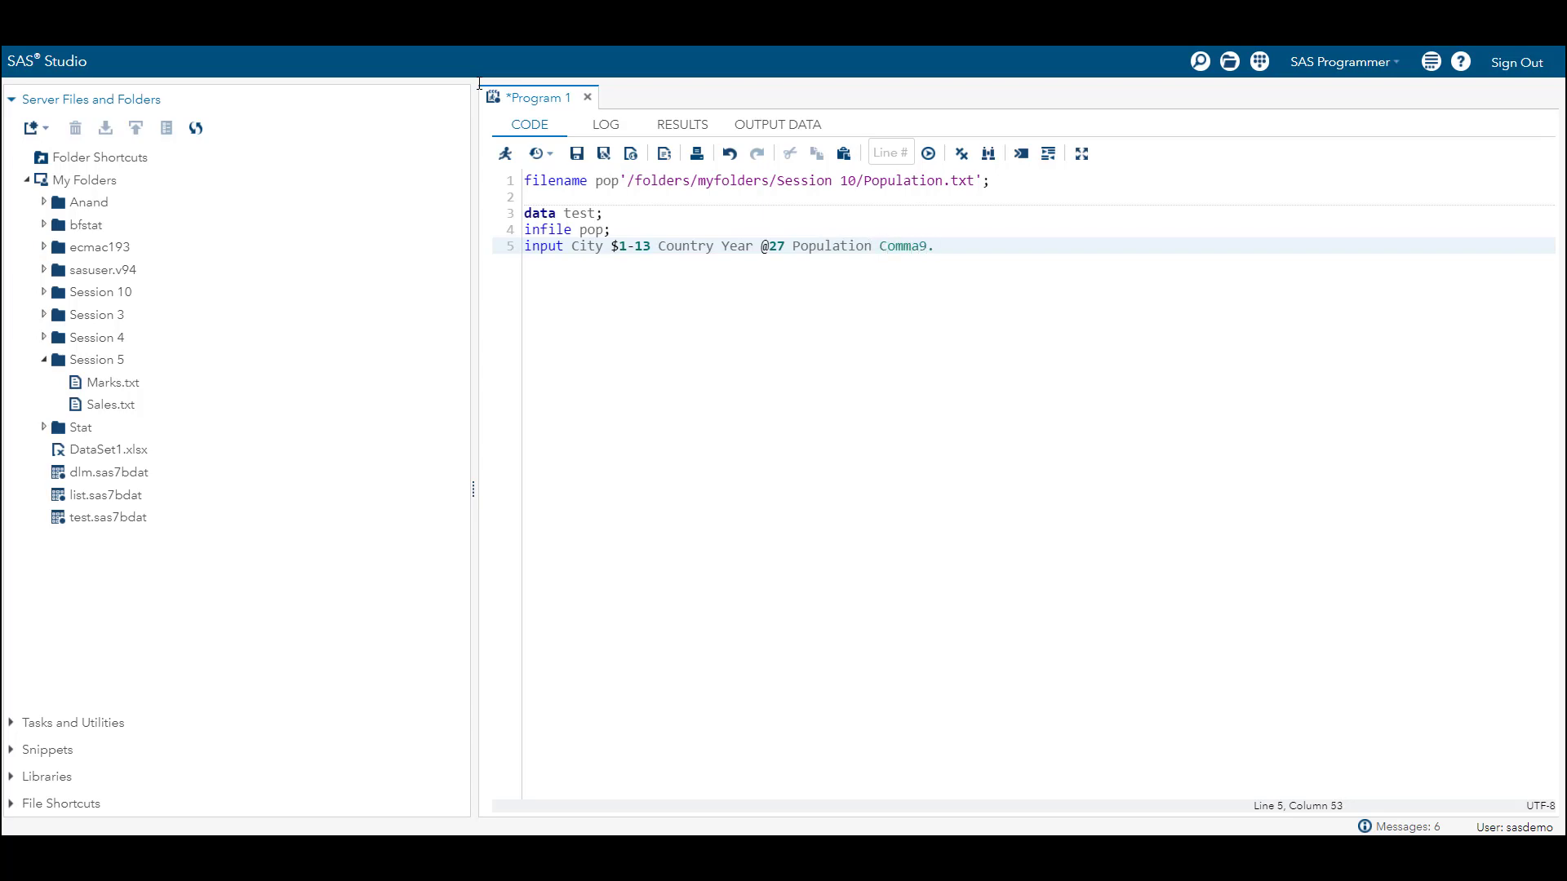
key("Return")
type("Run;")
- Select the new DATA step code and submit it with F3
key("Escape")
key("shift+Up")
key("shift+Up")
key("shift+Up")
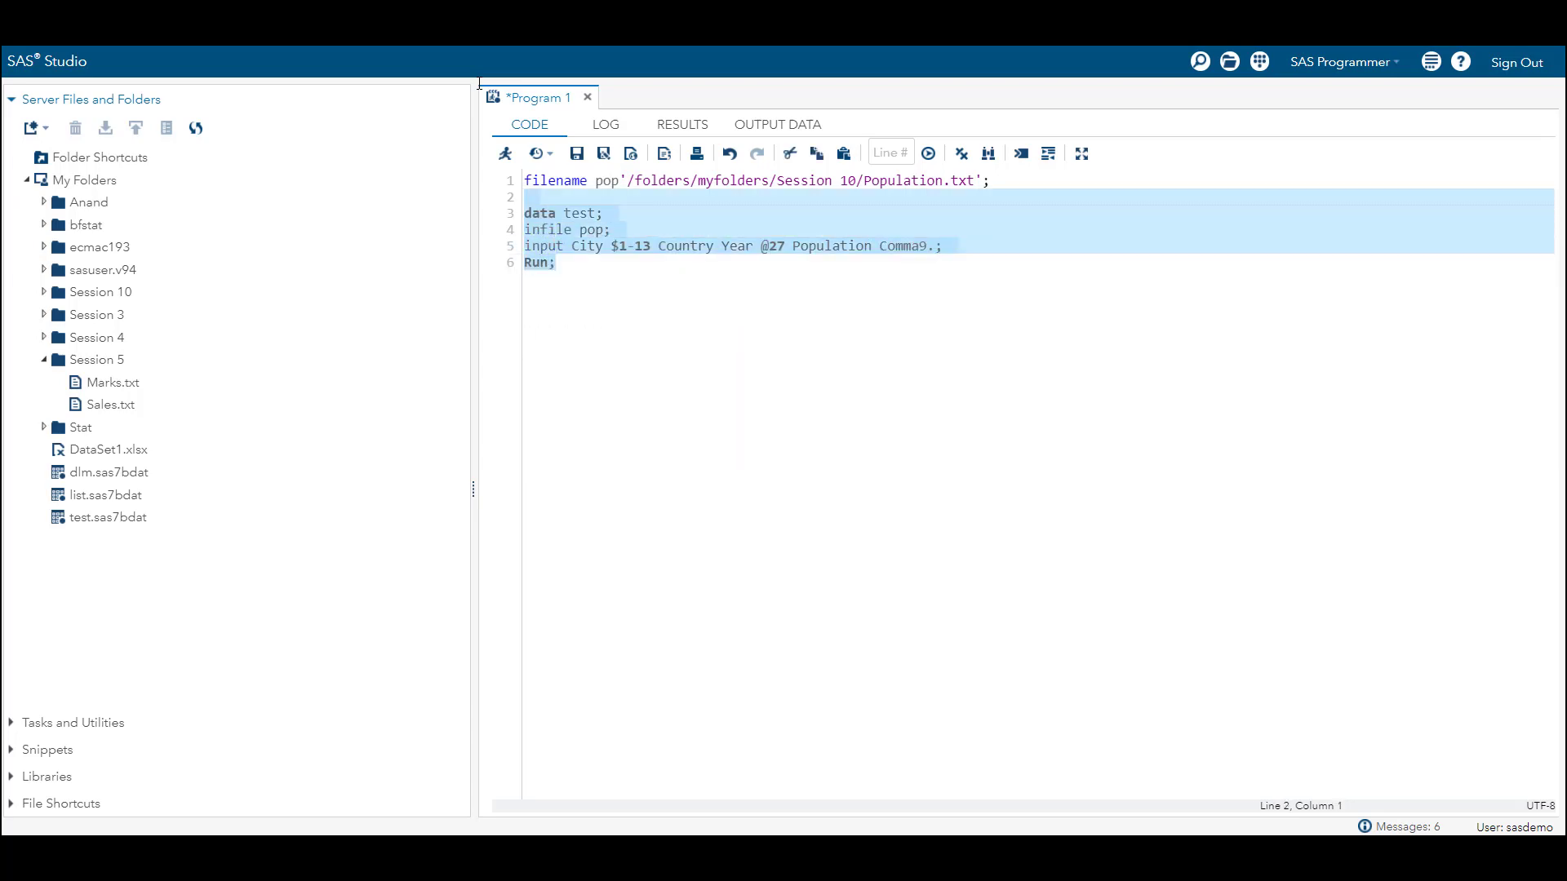
key("F3")
- Reselect the DATA step on lines 3–6 and rerun it
left_click(531, 124)
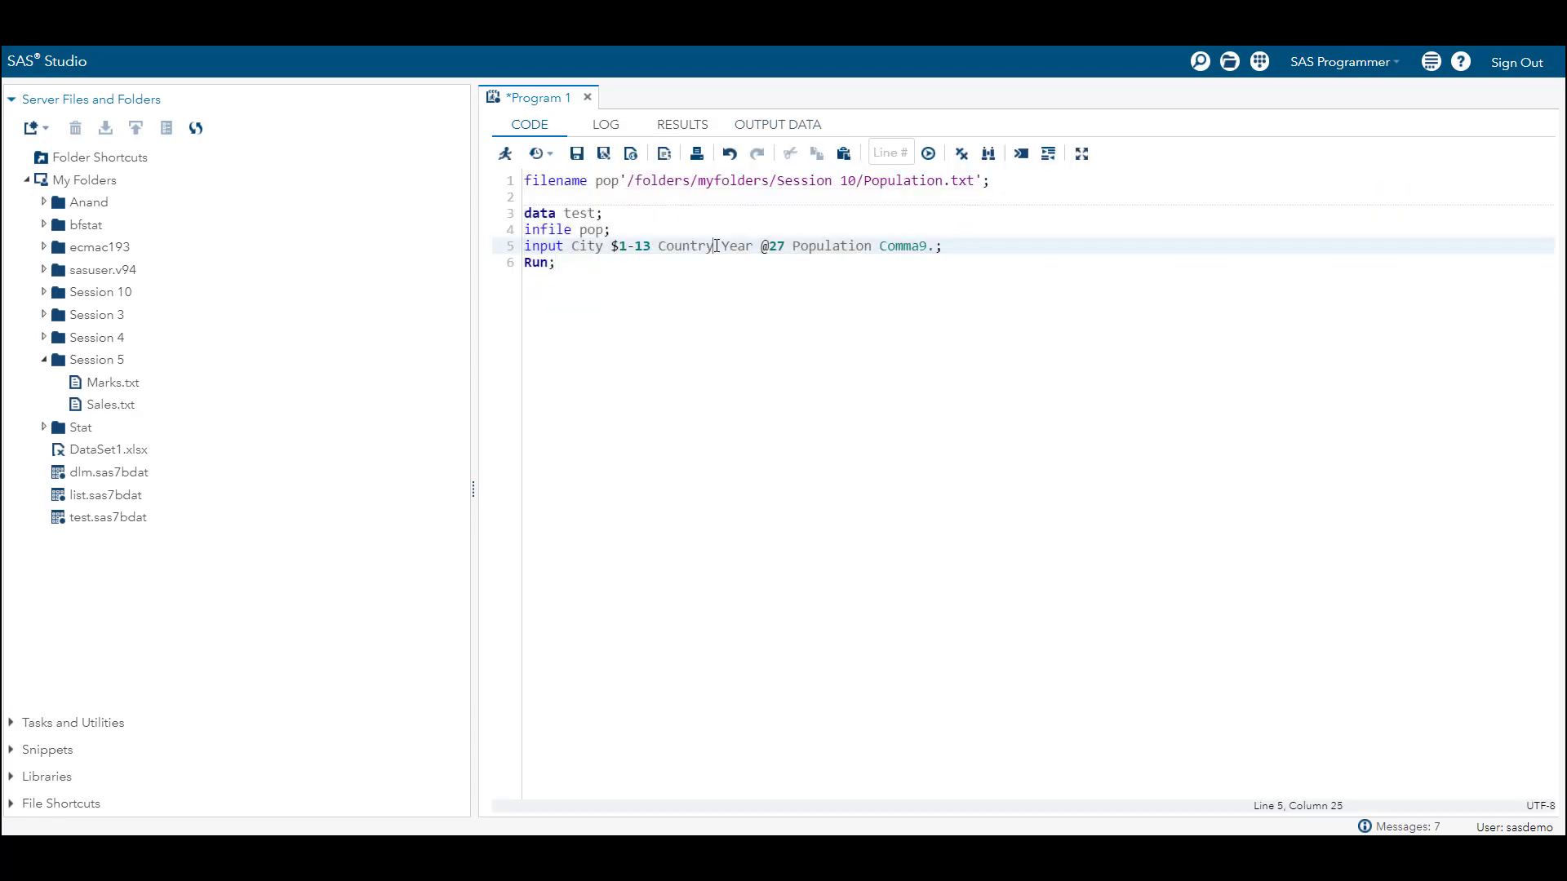
left_click_drag(563, 262, 527, 216)
key("F3")
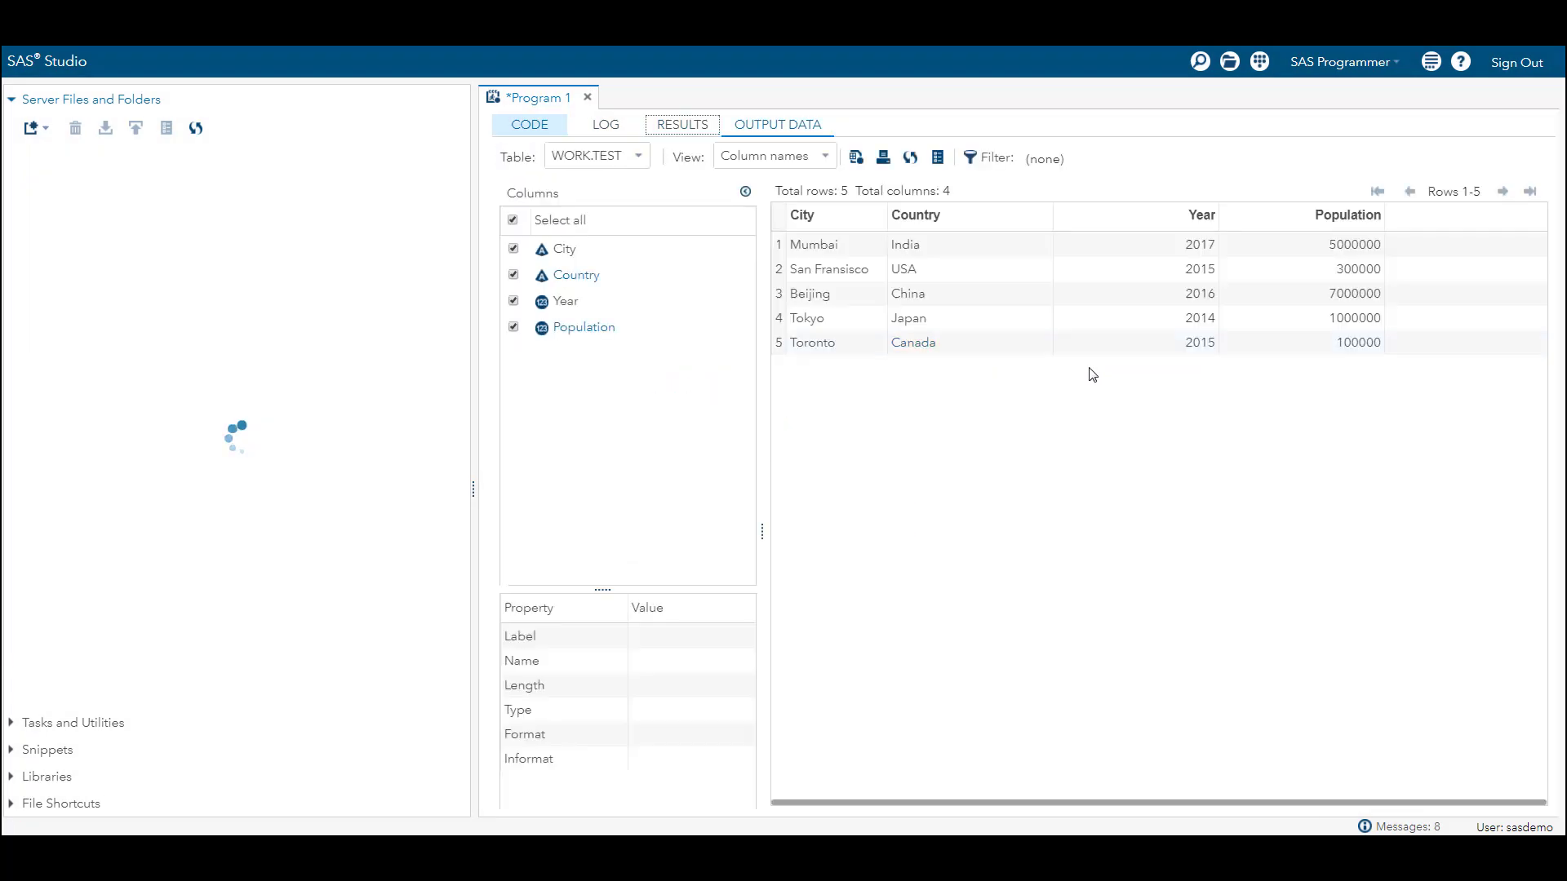
left_click(532, 124)
left_click(1491, 777)
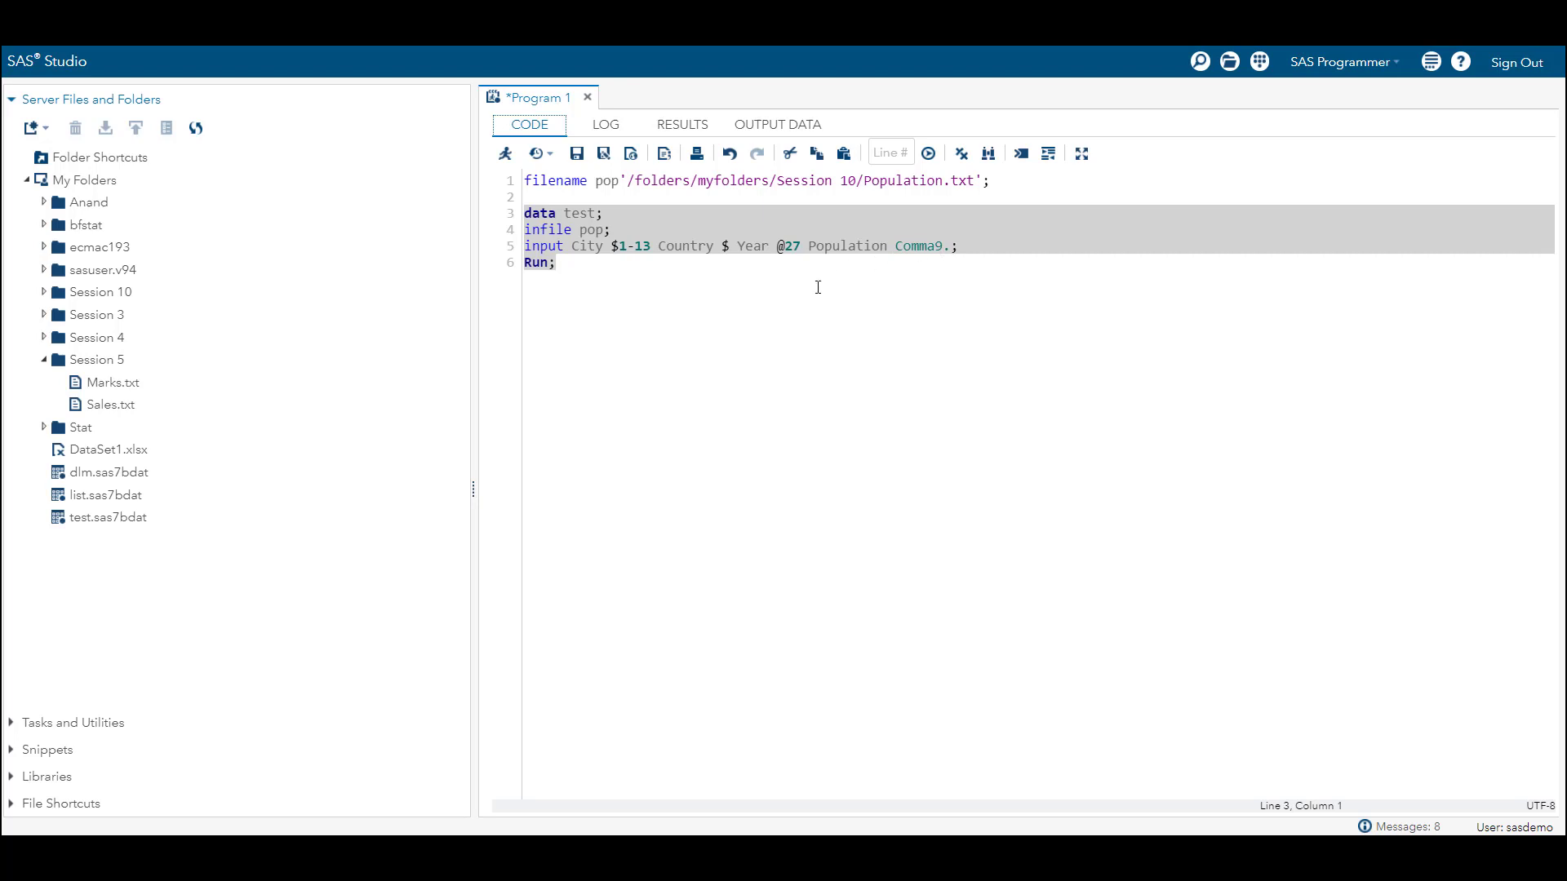
- Open the LOG tab to review the run's notes
left_click(605, 123)
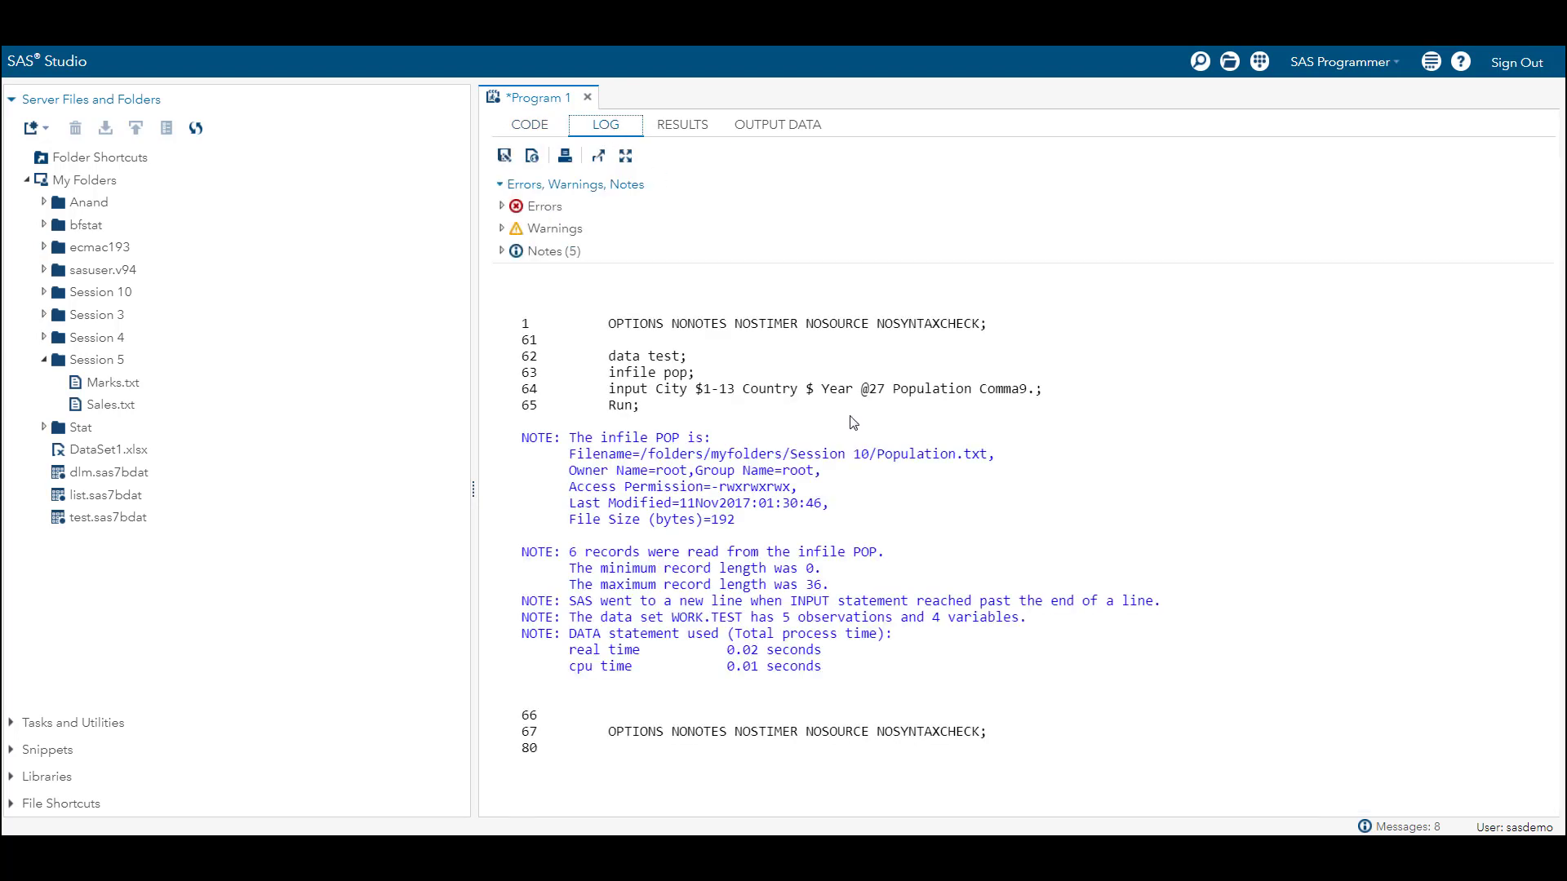